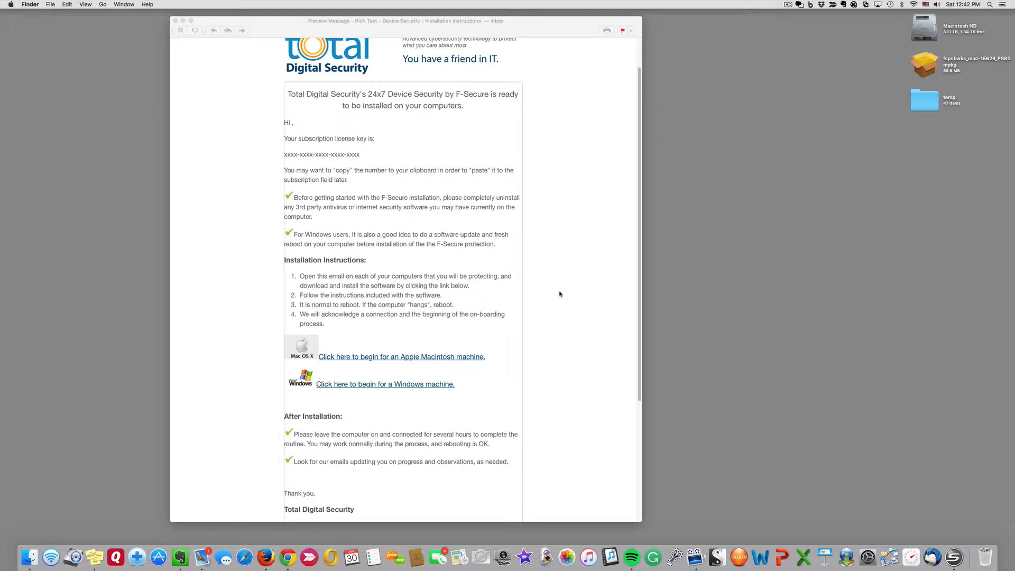
Bring the Device Security email forward and highlight its subscription license key, then deselect it.
scroll(555, 288, down, 1)
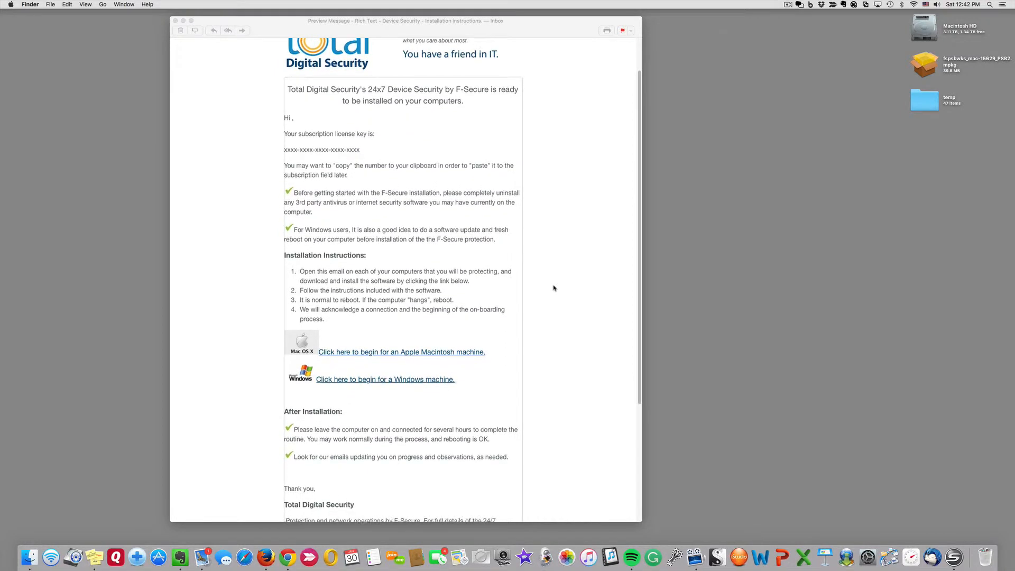
scroll(554, 288, down, 2)
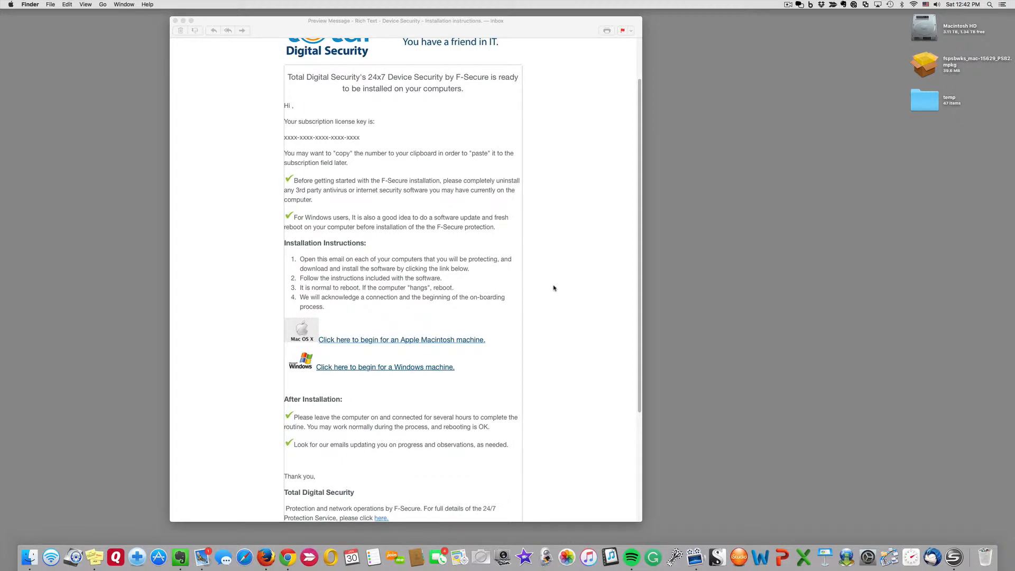
scroll(554, 288, down, 2)
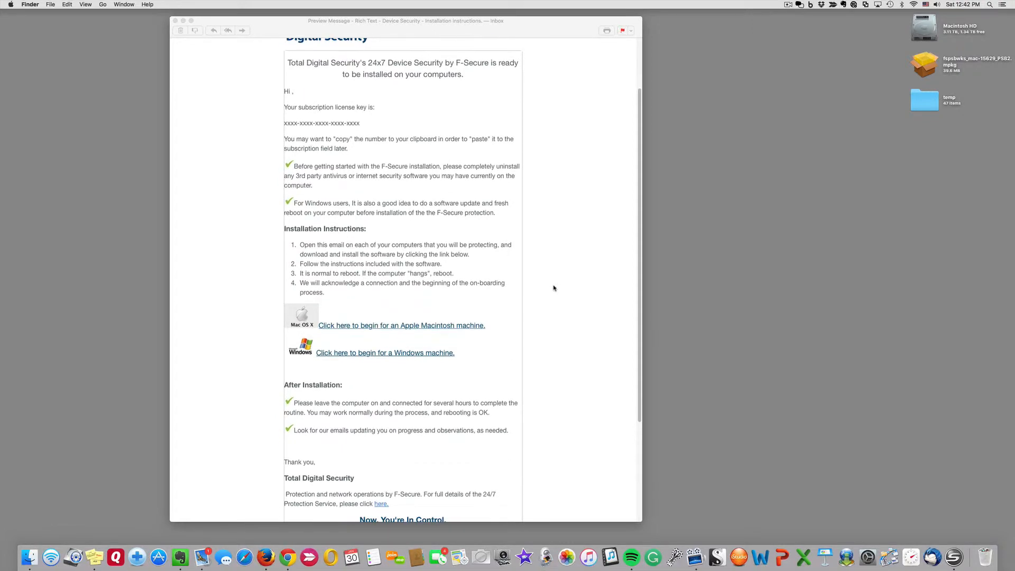
scroll(554, 288, up, 2)
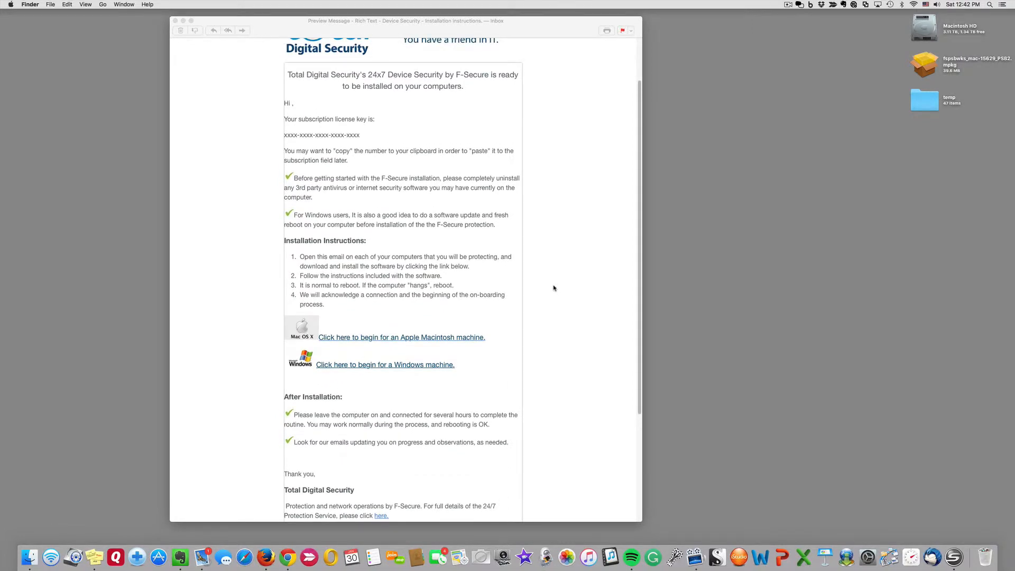
scroll(554, 288, down, 1)
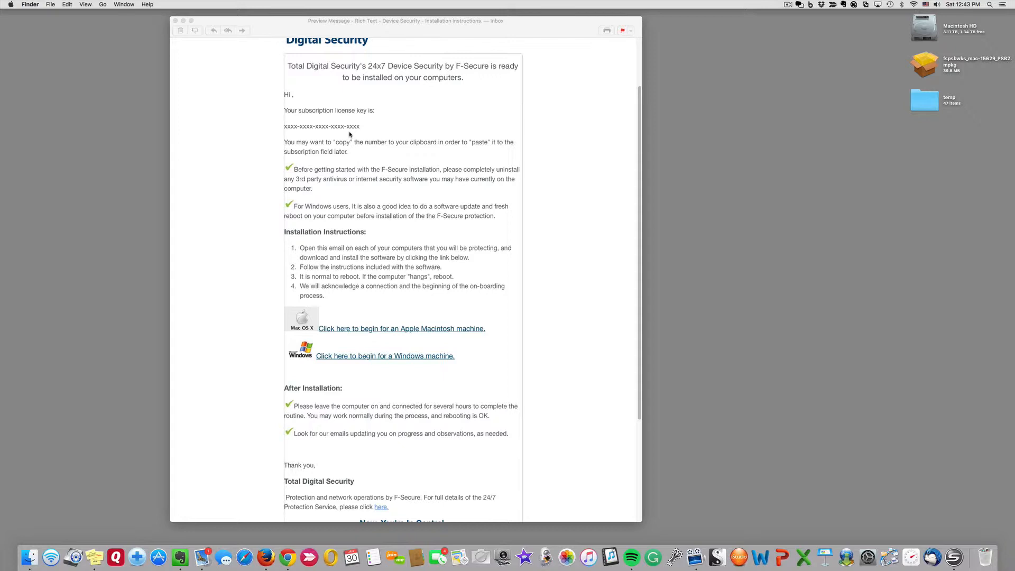
click(290, 129)
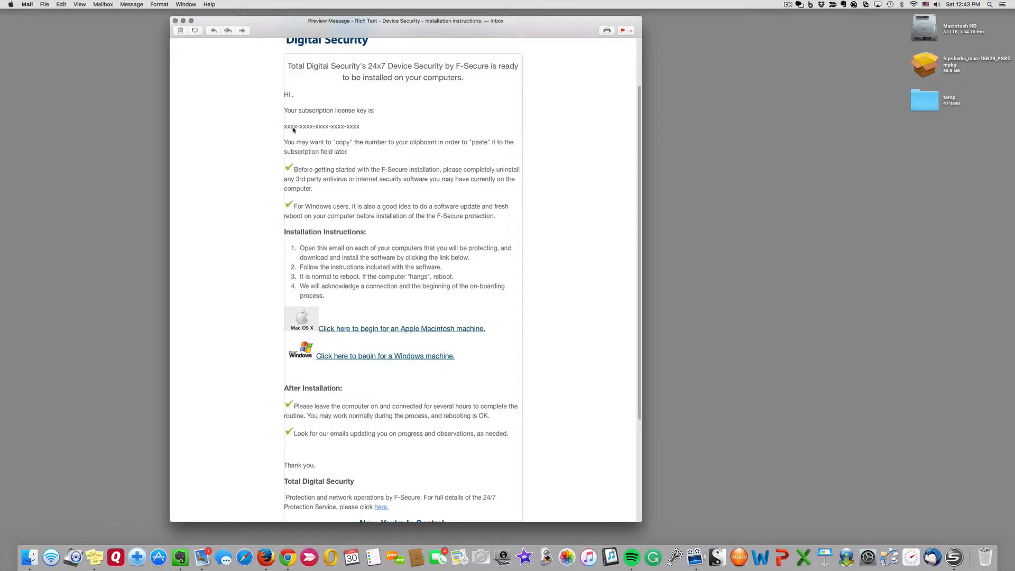
drag(285, 125, 364, 126)
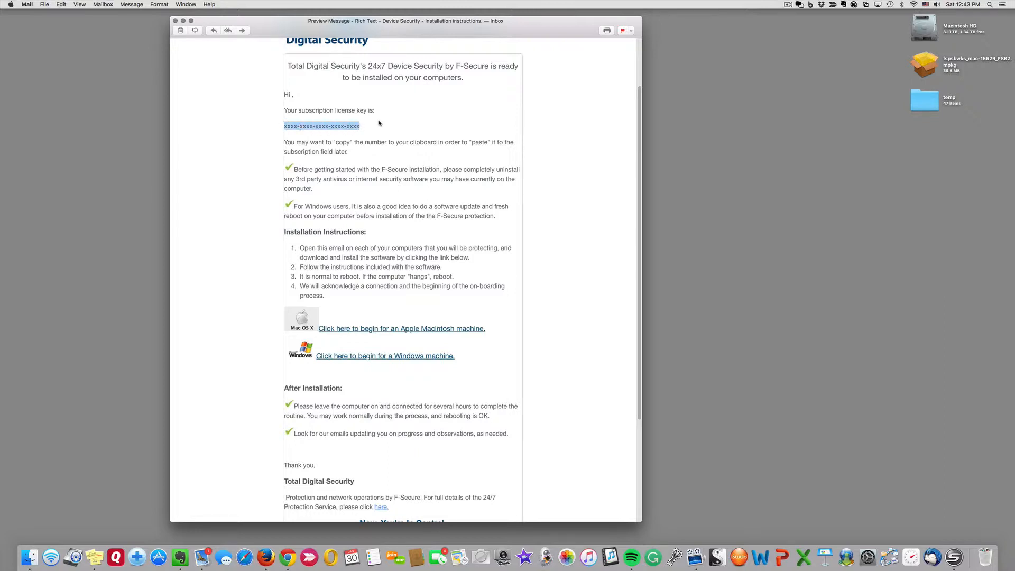
click(366, 150)
Read down the email past the numbered install steps and Mac/Windows links to the footer.
scroll(365, 156, down, 2)
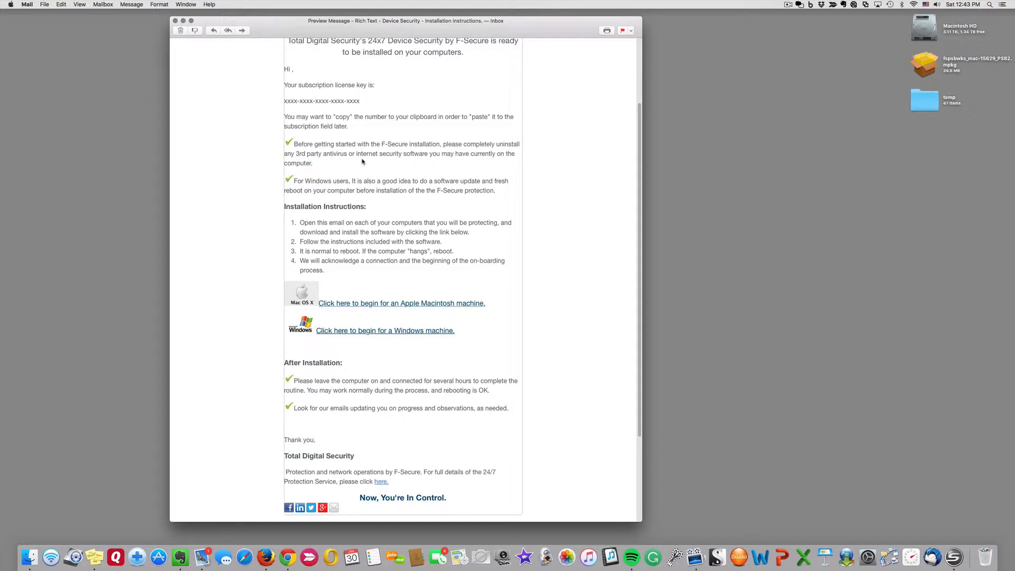
scroll(363, 164, down, 3)
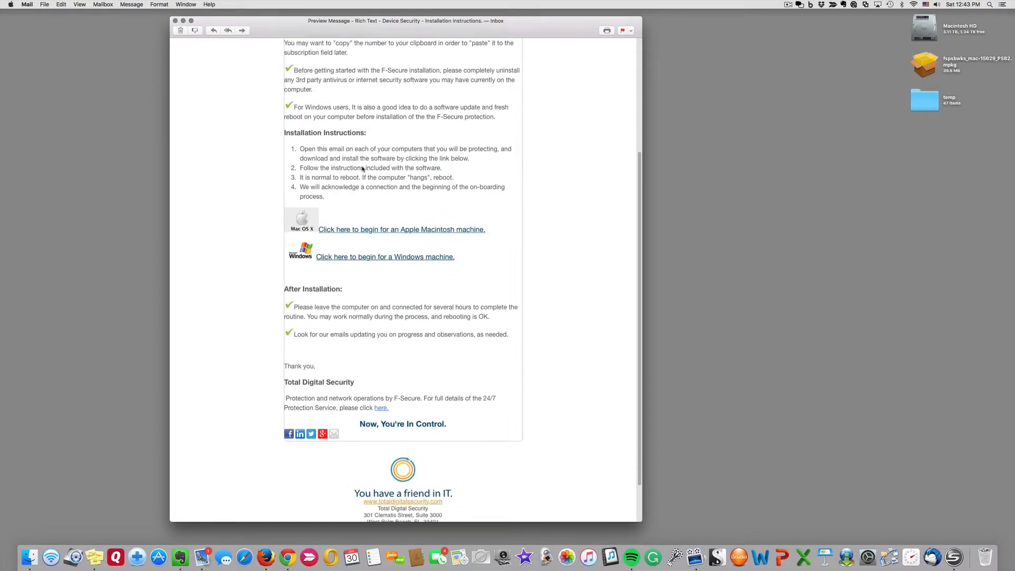
scroll(363, 169, down, 1)
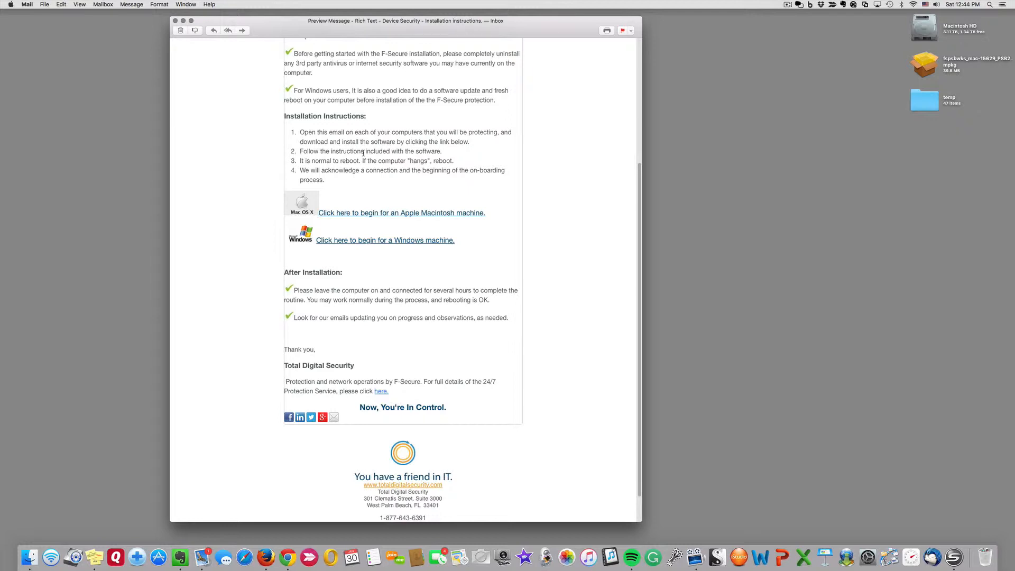
scroll(363, 153, down, 2)
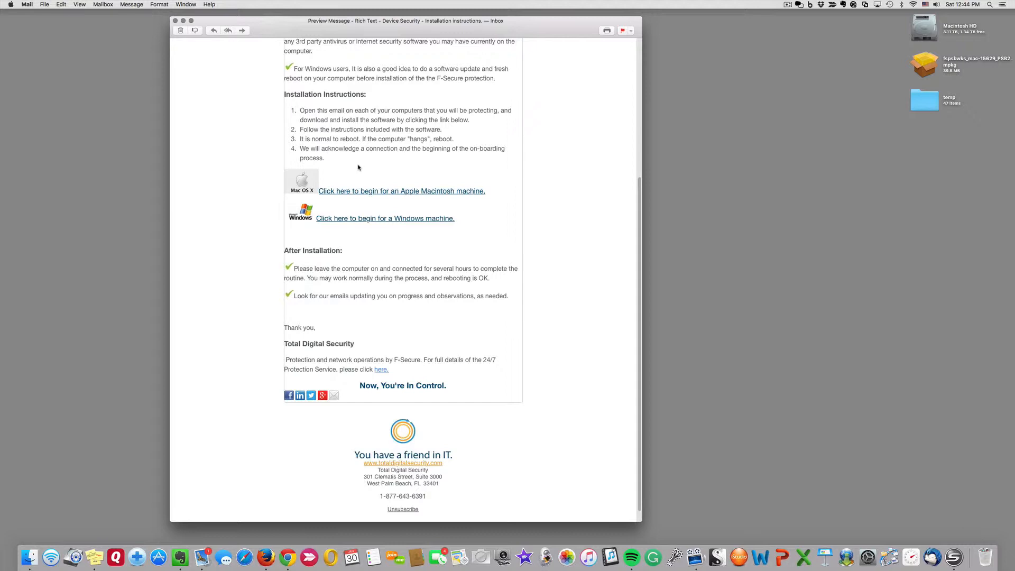
scroll(358, 168, down, 2)
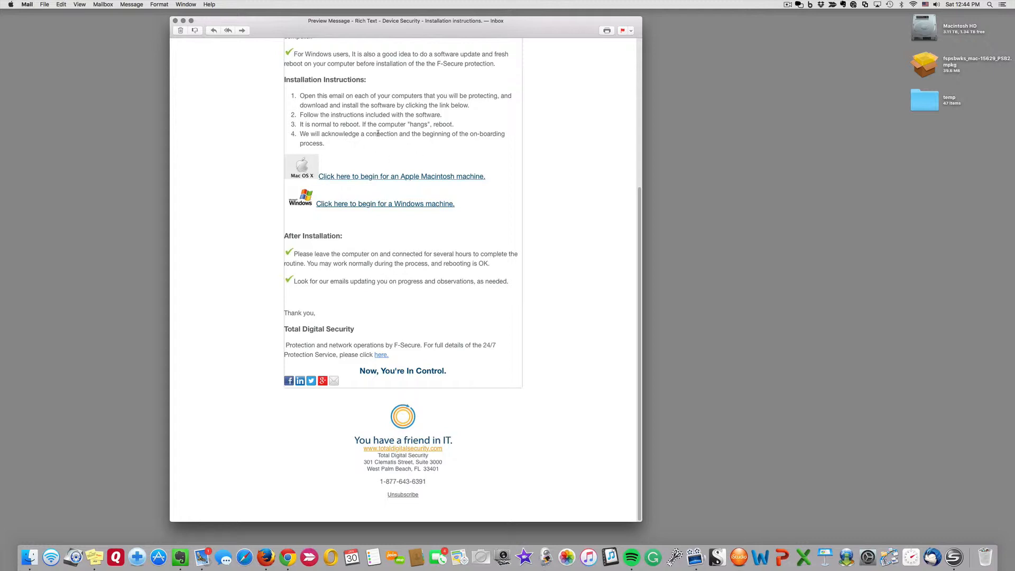
Request fspsbwks_mac-15629_PSB2.mpkg via the Apple Macintosh link, then cancel the Save As sheet.
click(365, 181)
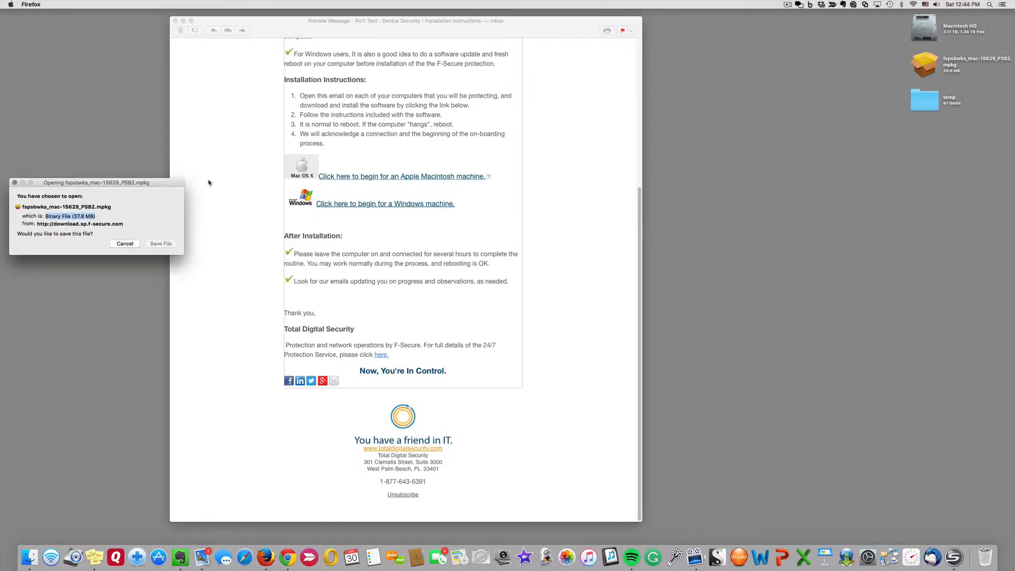
drag(147, 184, 483, 89)
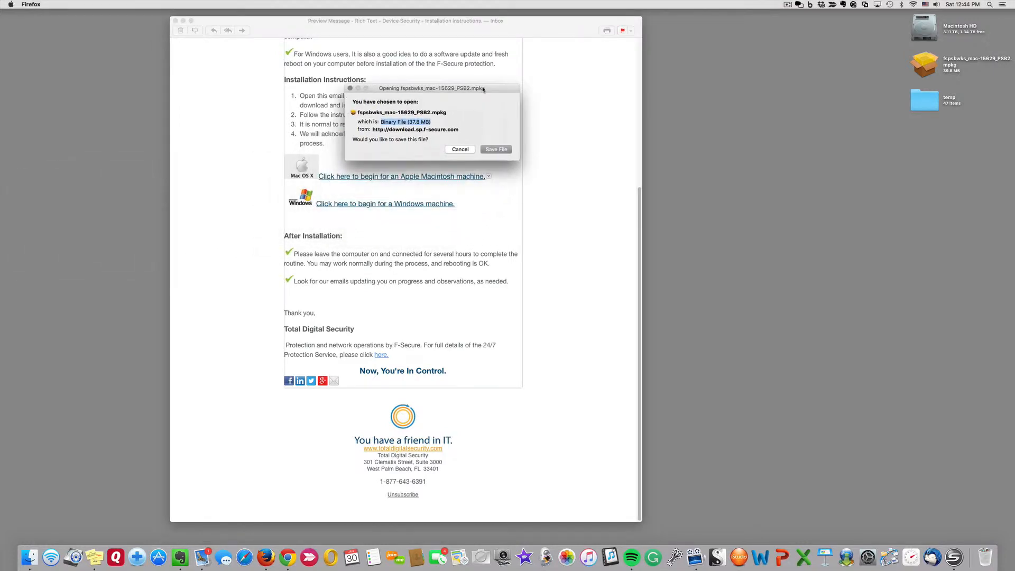
click(493, 151)
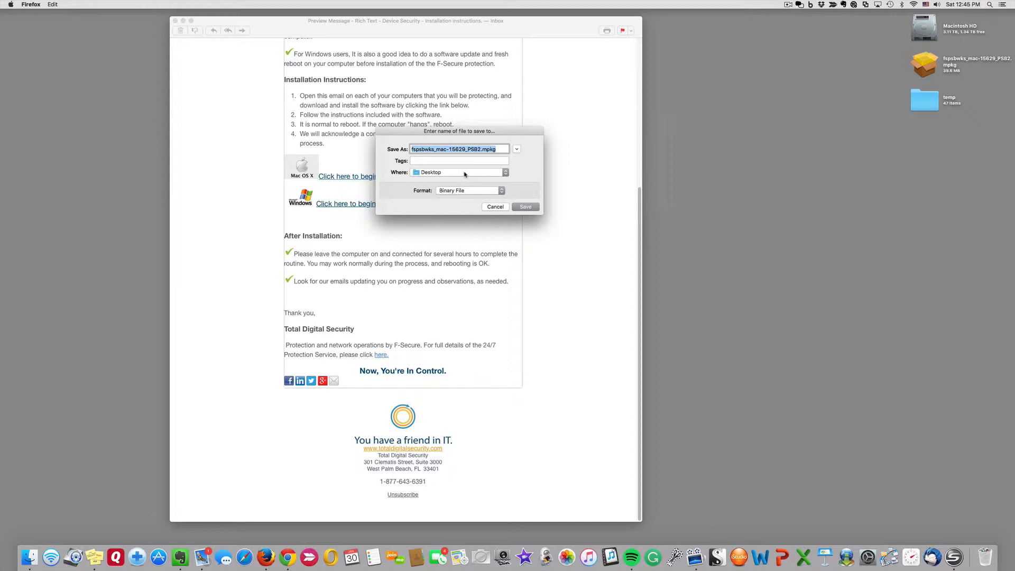
click(496, 207)
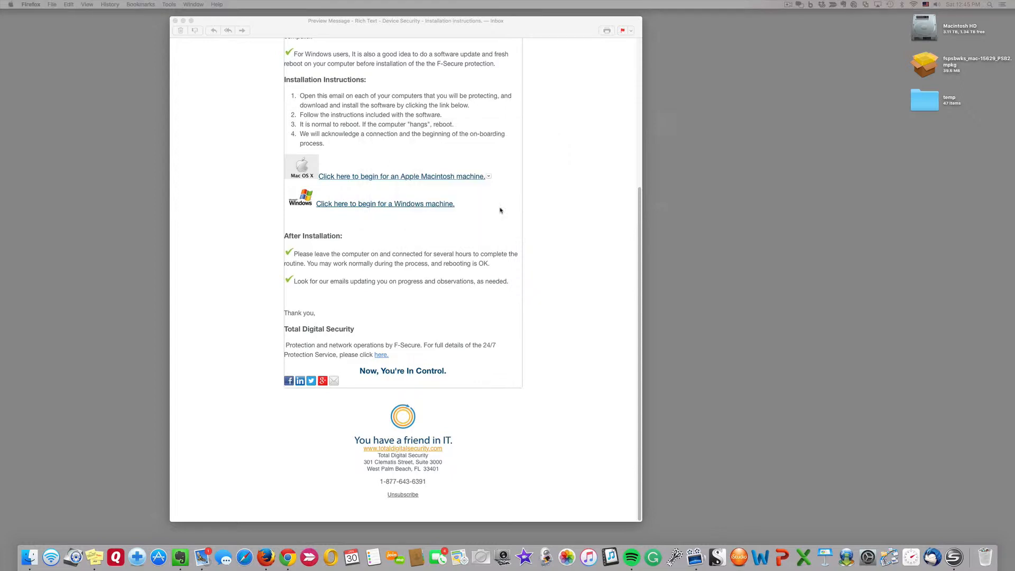
Launch the F-Secure installer from the Desktop, agree to the license, and install for all users.
double_click(929, 69)
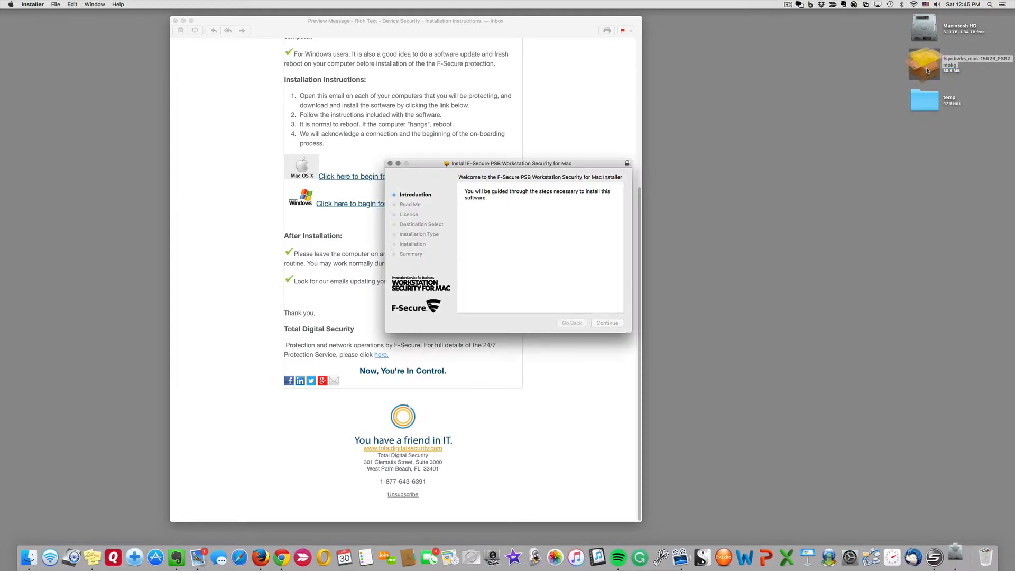
drag(570, 166, 529, 110)
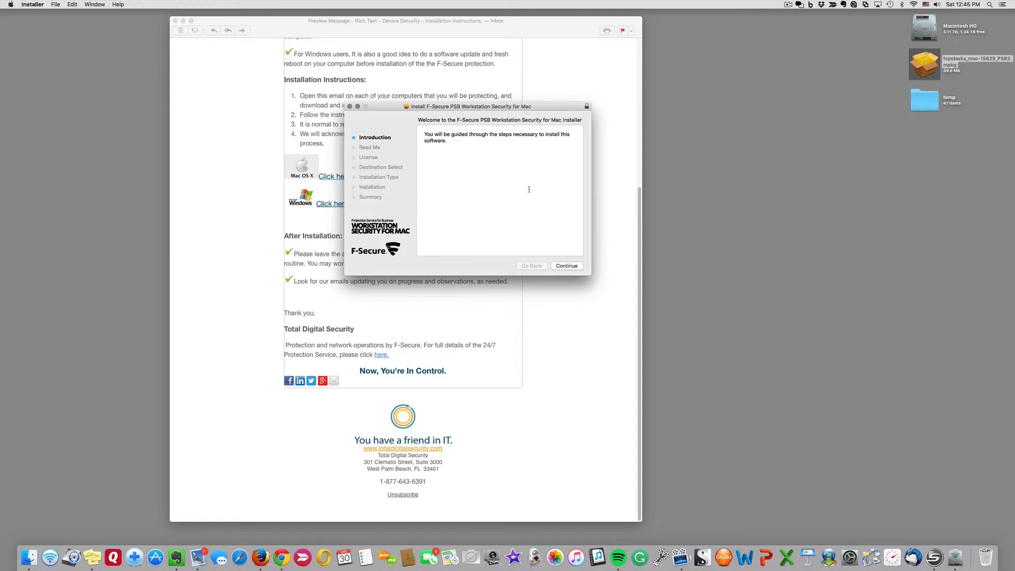
click(567, 266)
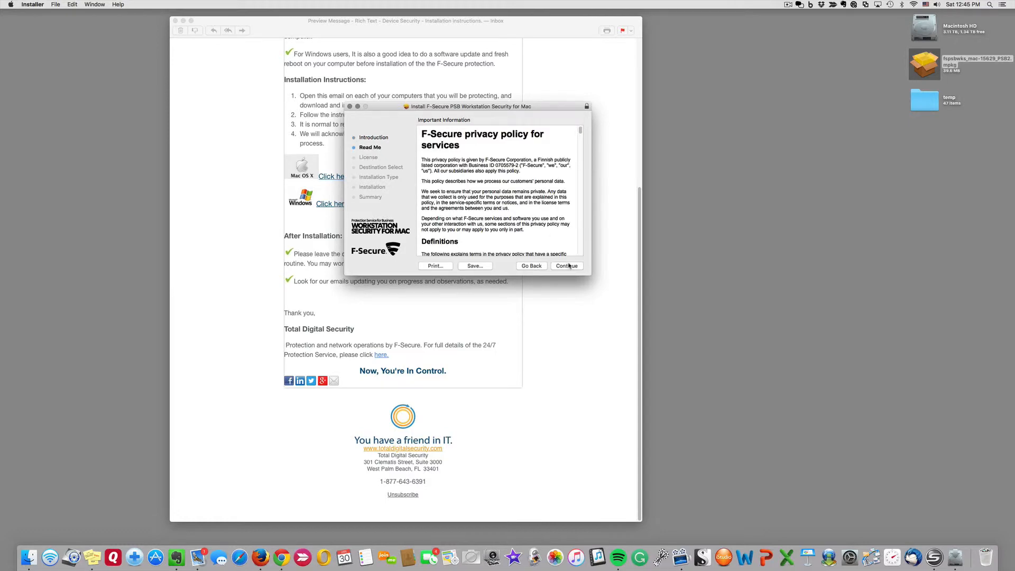
click(568, 266)
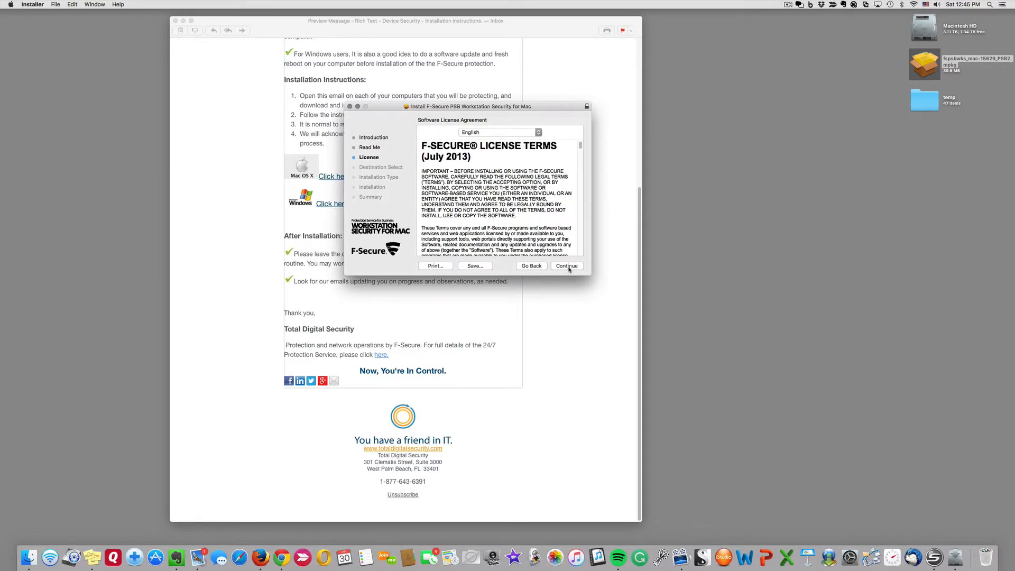
click(568, 267)
click(545, 174)
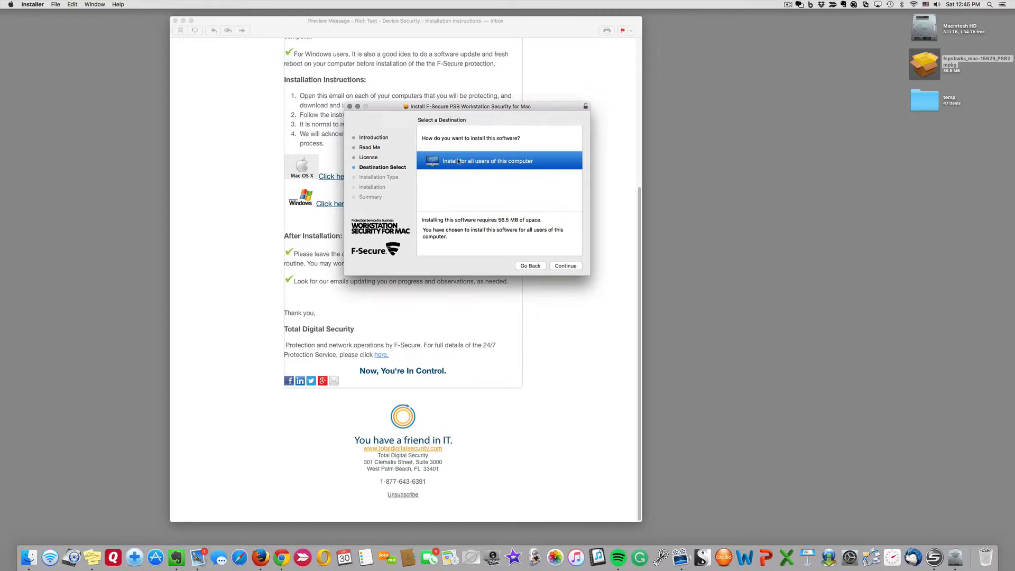
click(563, 267)
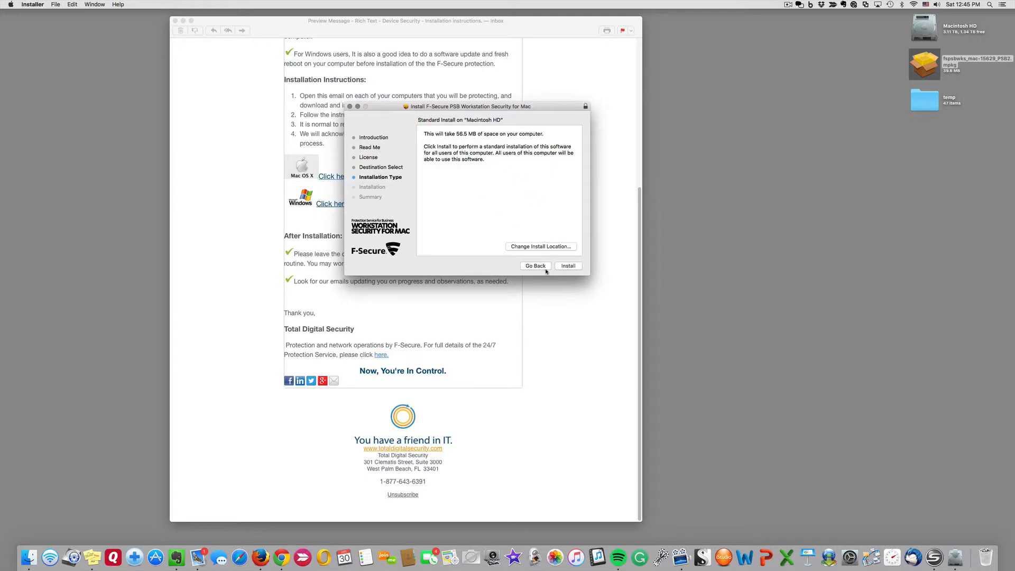
Run the standard installation, authorising it with the admin password, until it reports success.
click(576, 269)
text(****)
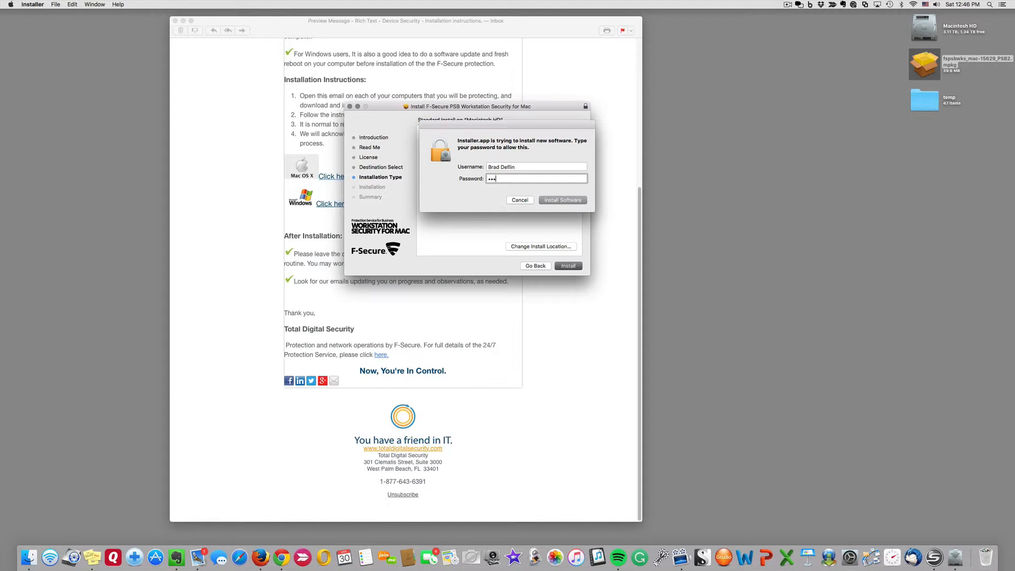
key(Return)
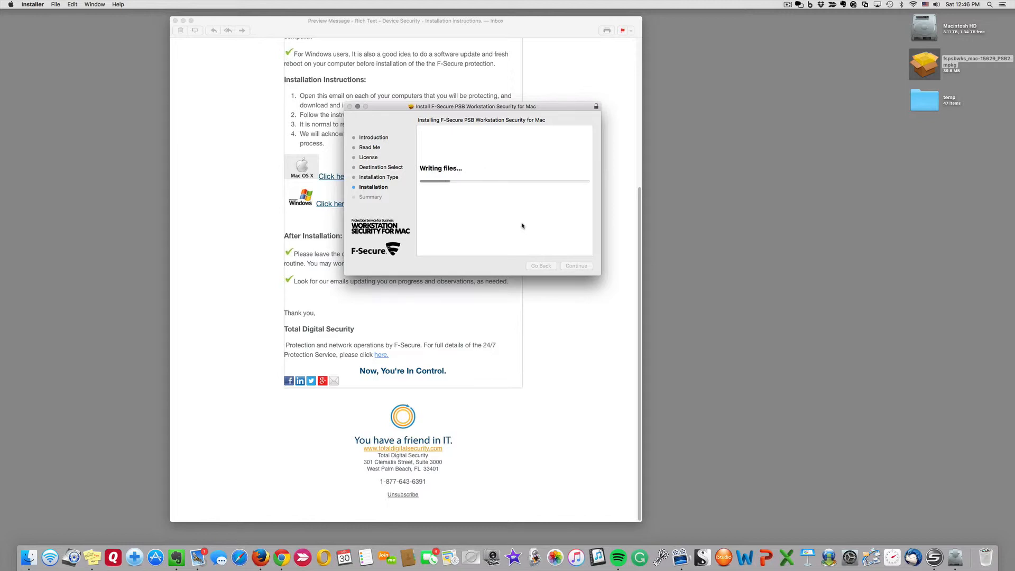
click(786, 5)
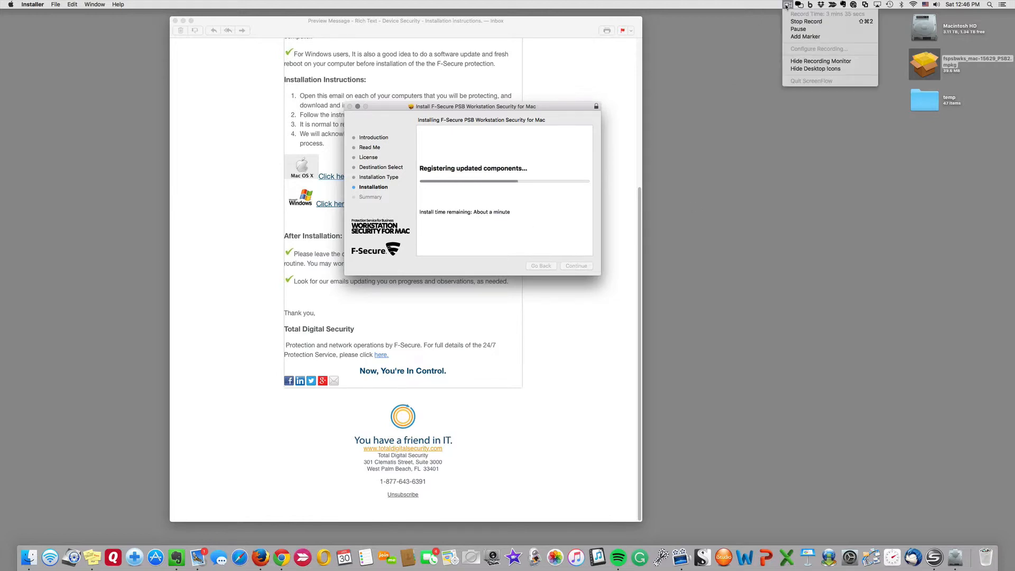
click(801, 31)
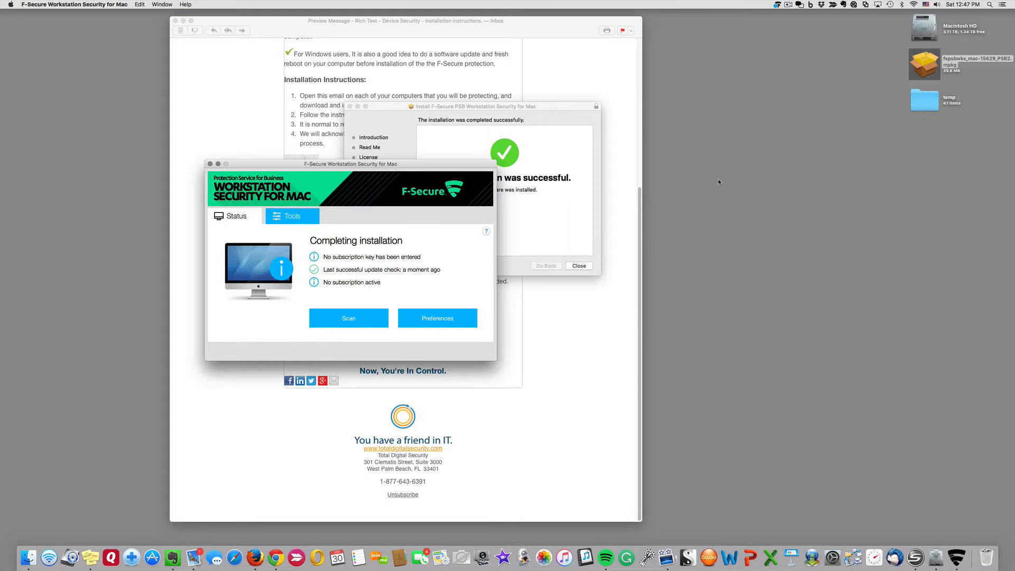
Close the completed Installer and move the F-Secure status window toward the screen centre.
click(533, 117)
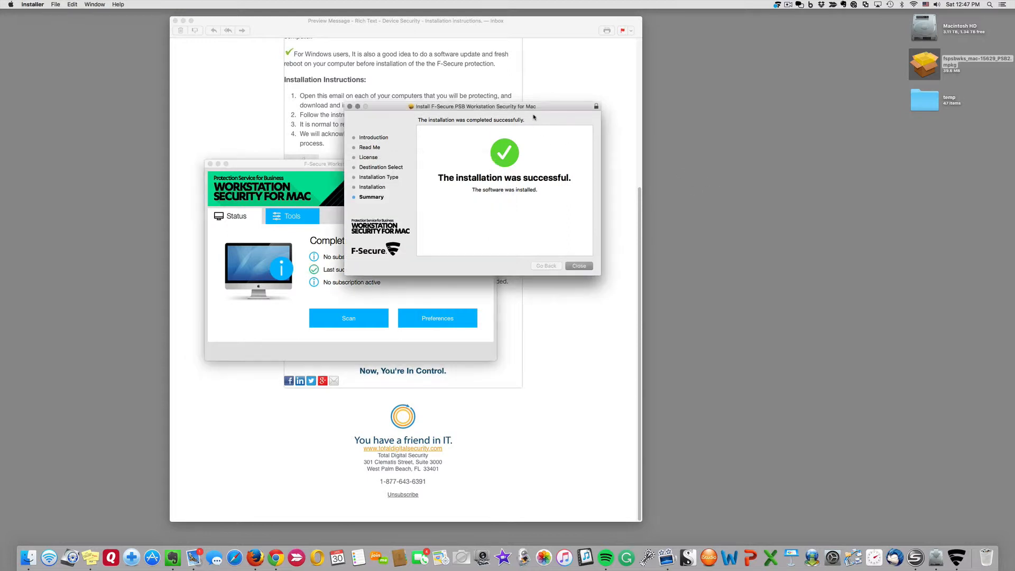
click(581, 266)
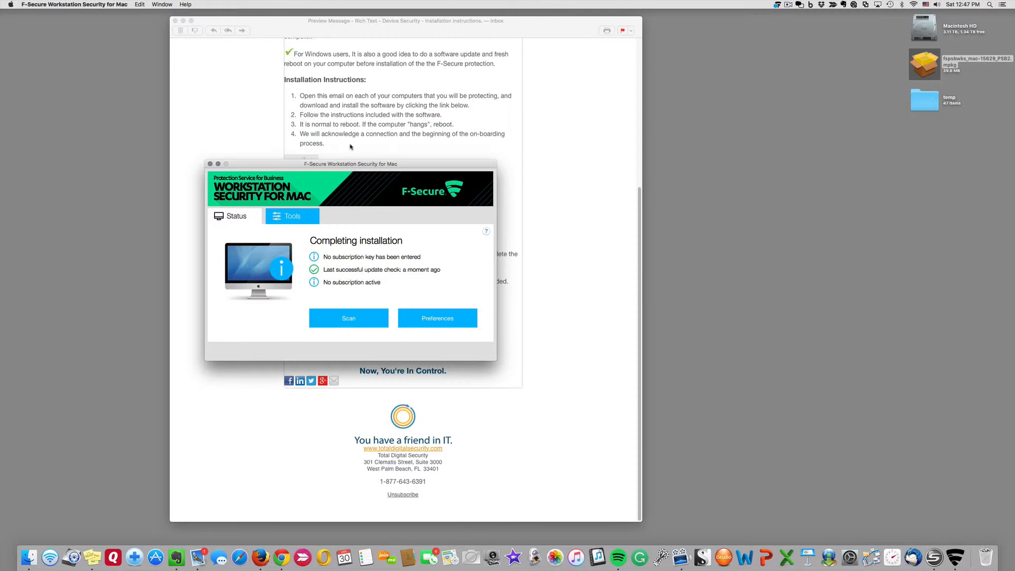
drag(351, 166, 412, 170)
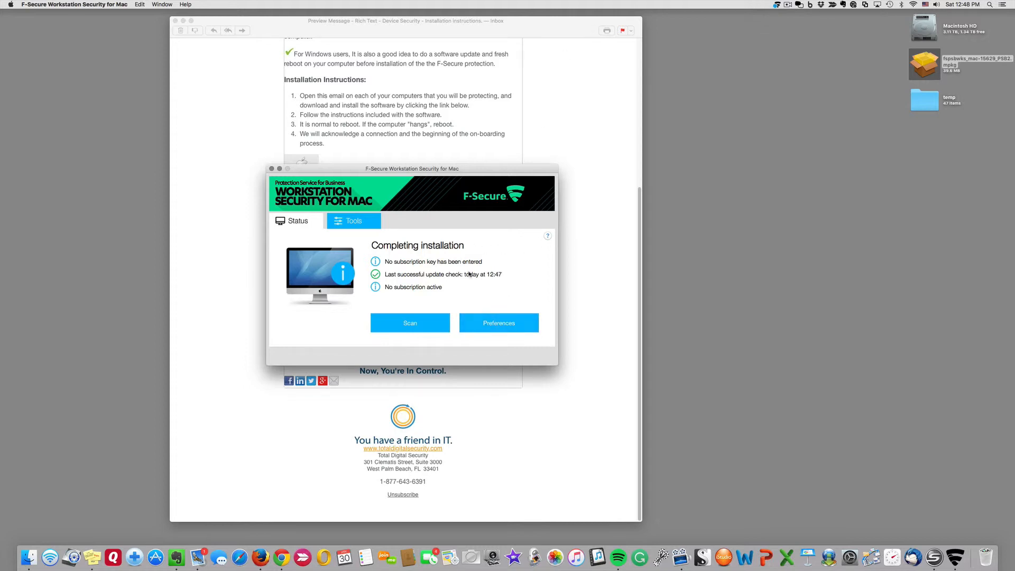
Paste the subscription key into F-Secure's Preferences, set it, and approve with the admin password.
click(503, 329)
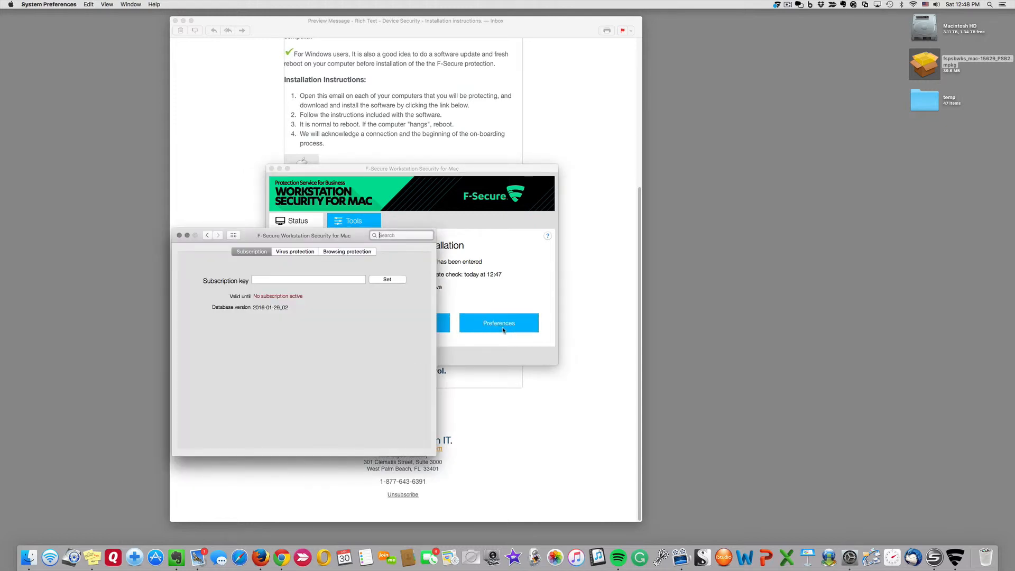
click(270, 280)
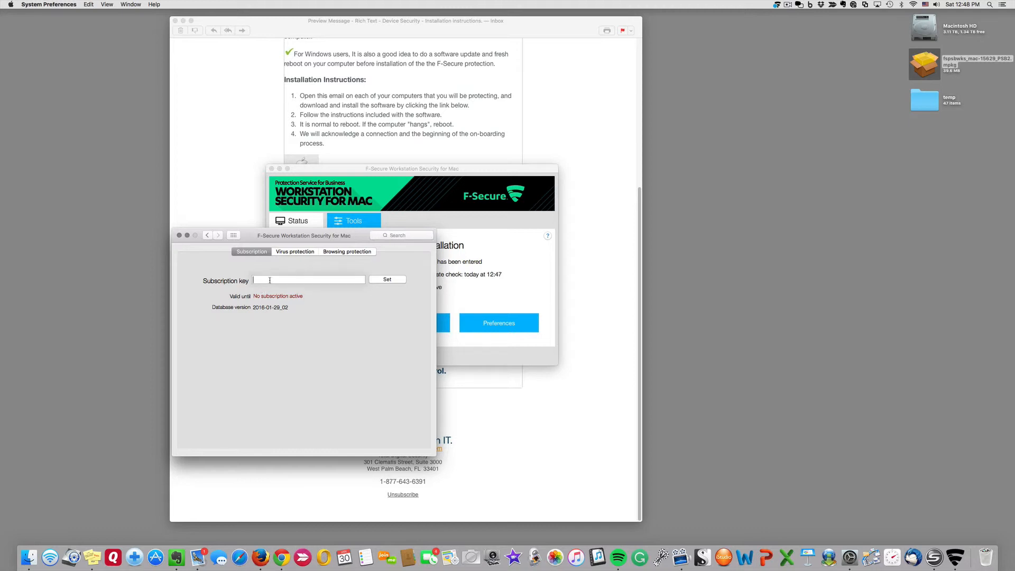
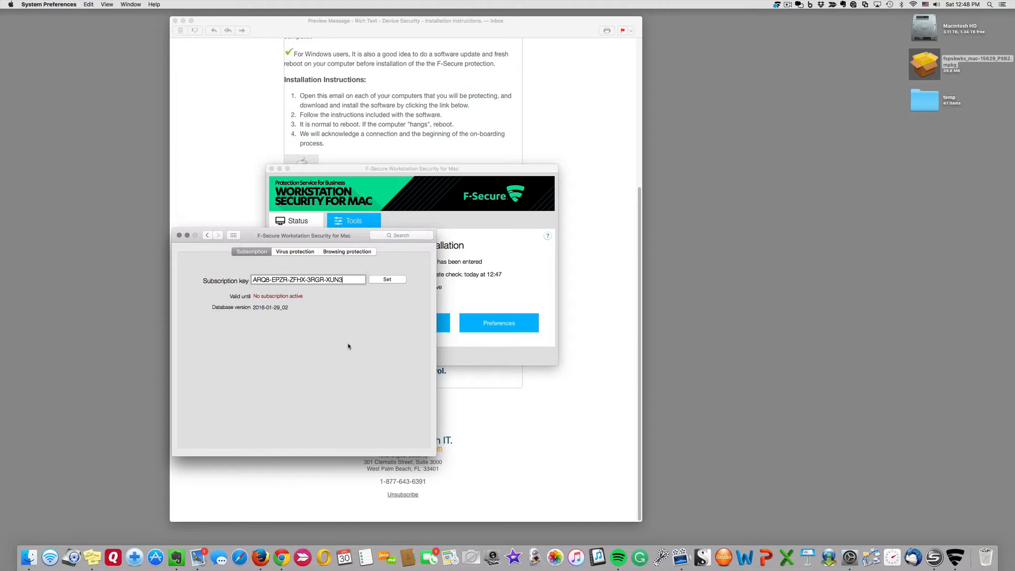
click(387, 279)
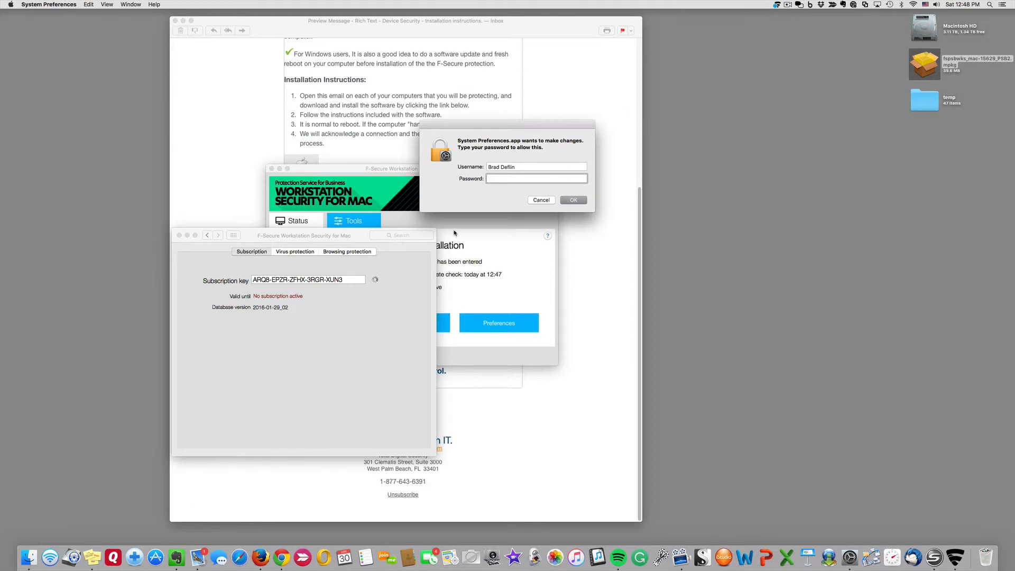
text(••••)
key(Return)
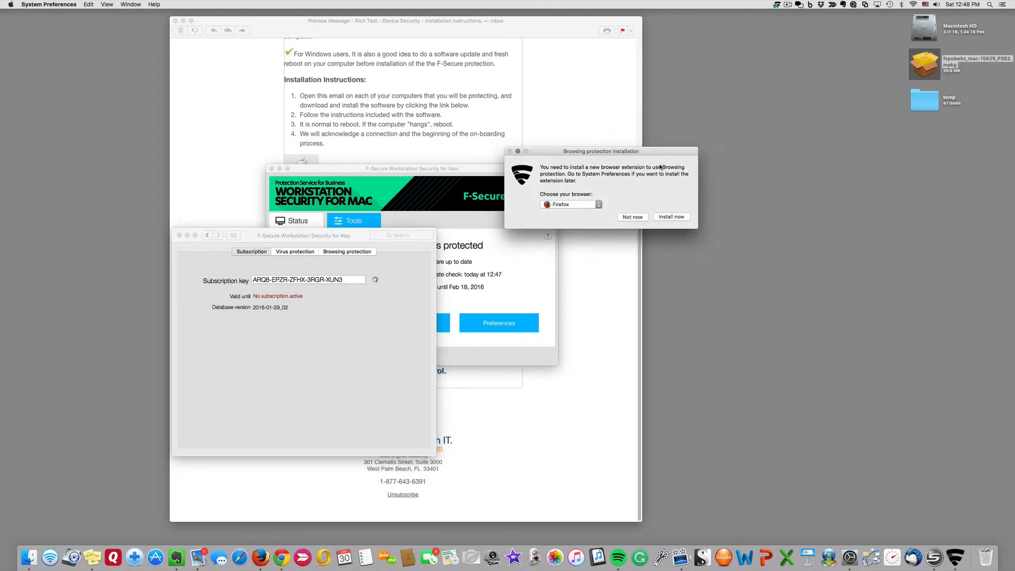
Install the browsing protection extension for Firefox and choose to restart Firefox.
drag(661, 154, 624, 152)
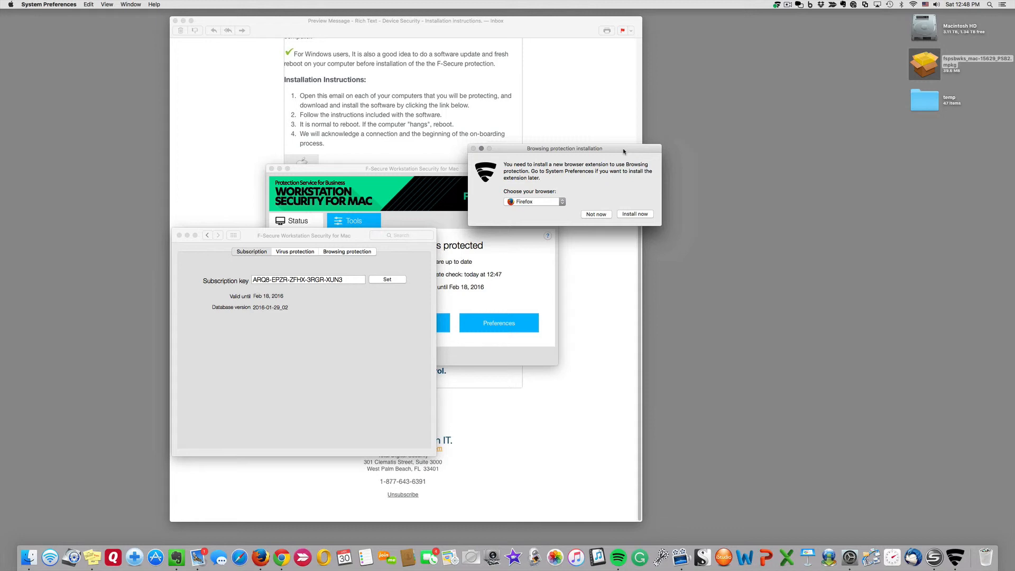
drag(624, 151, 622, 152)
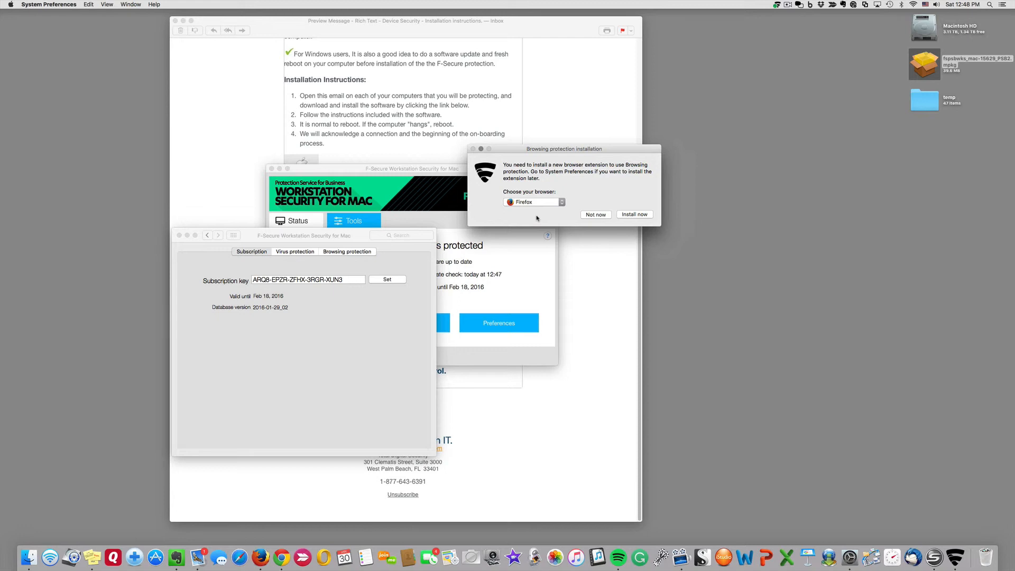
click(626, 214)
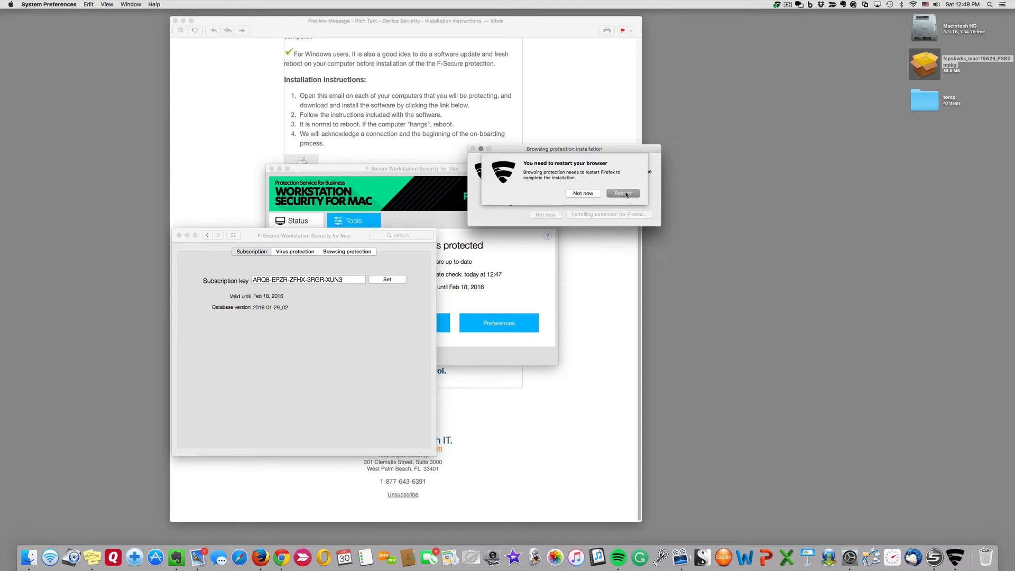
click(625, 194)
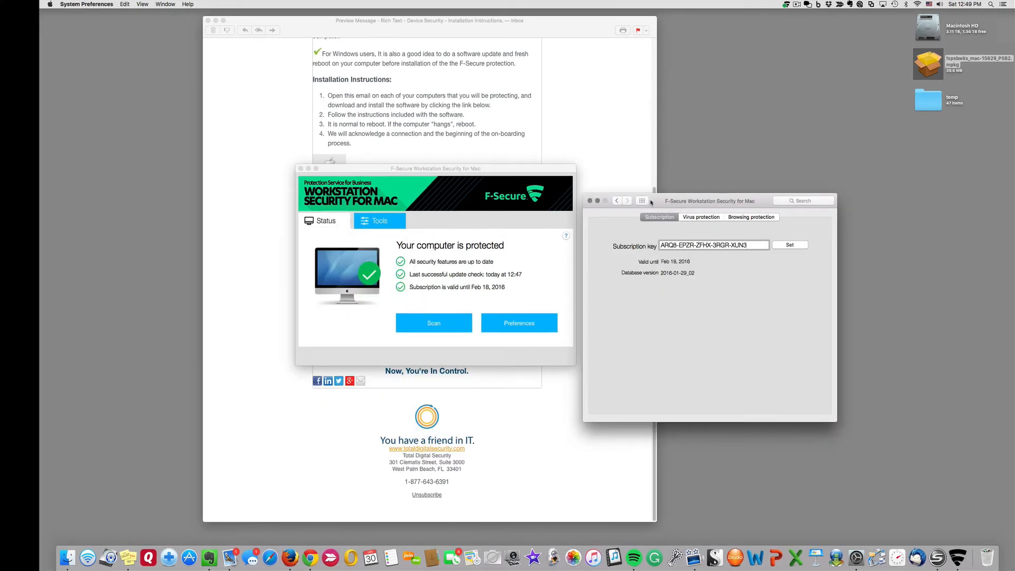
Close the F-Secure status and settings windows, then confirm protection in the menu-bar status menu.
click(300, 169)
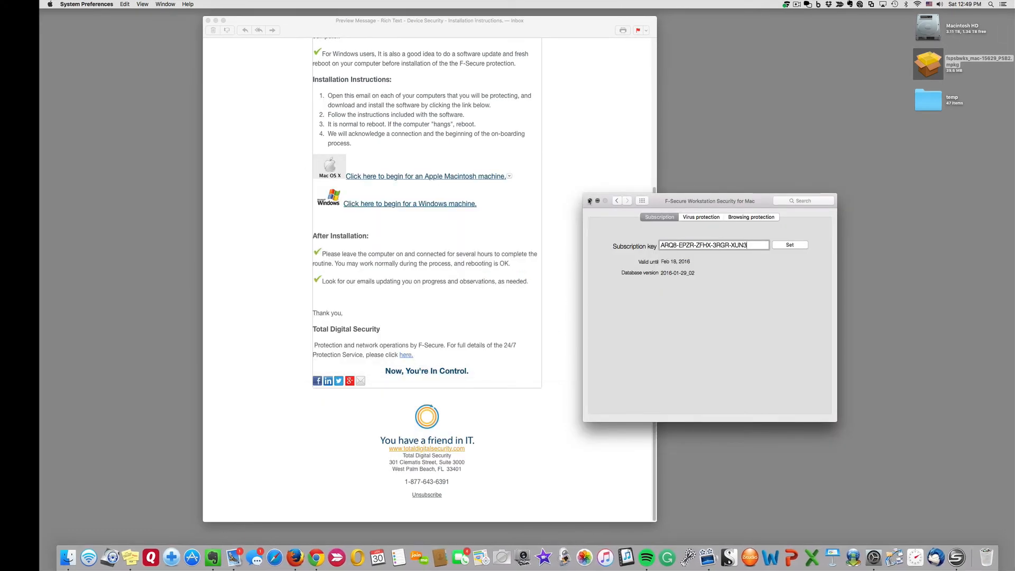
click(590, 201)
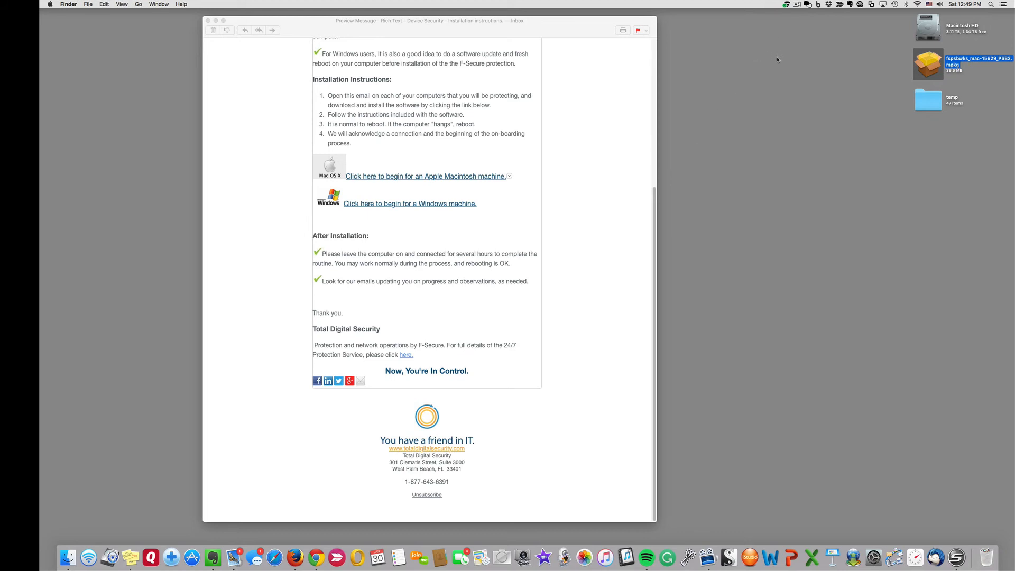
click(787, 7)
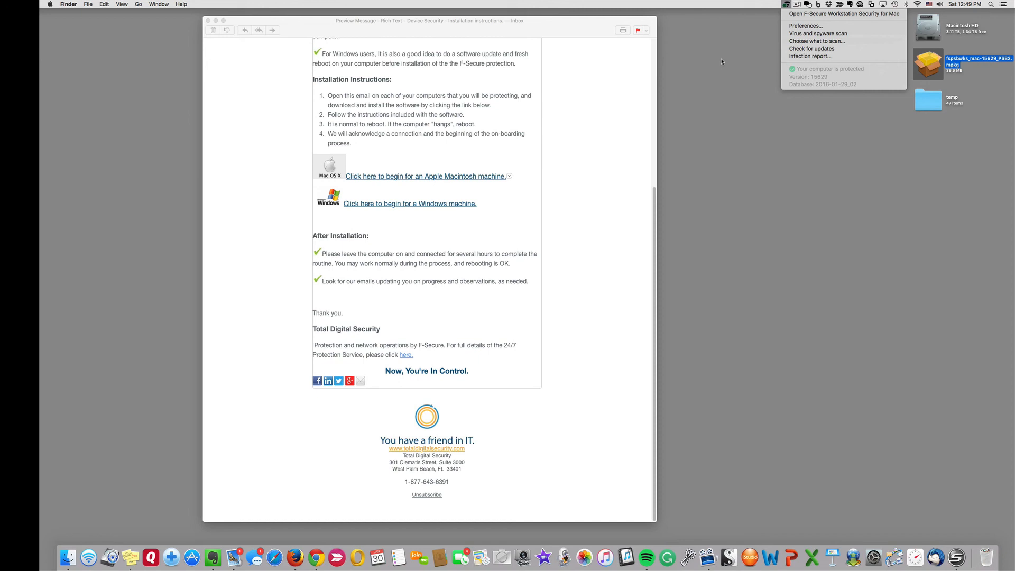
click(607, 116)
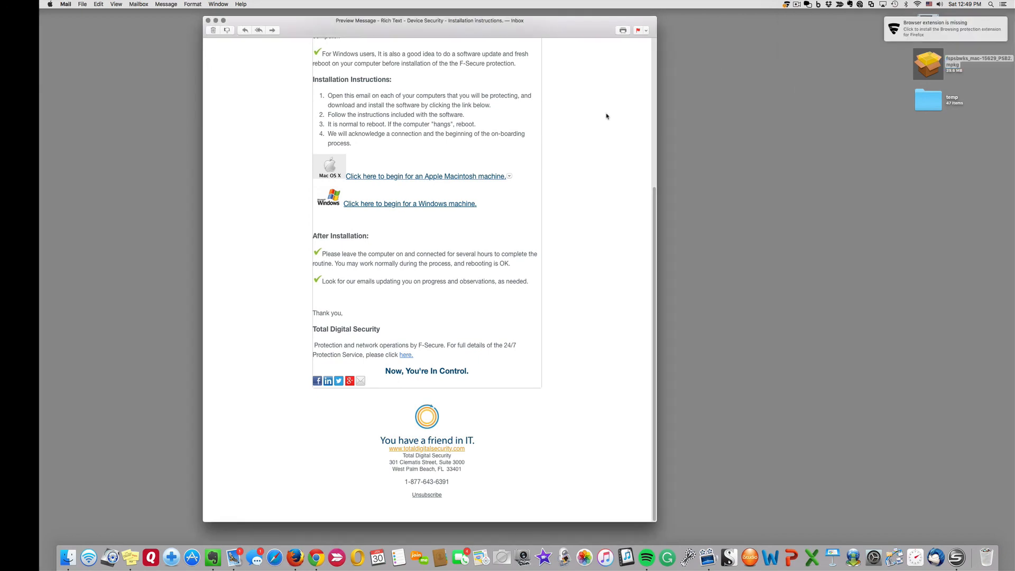